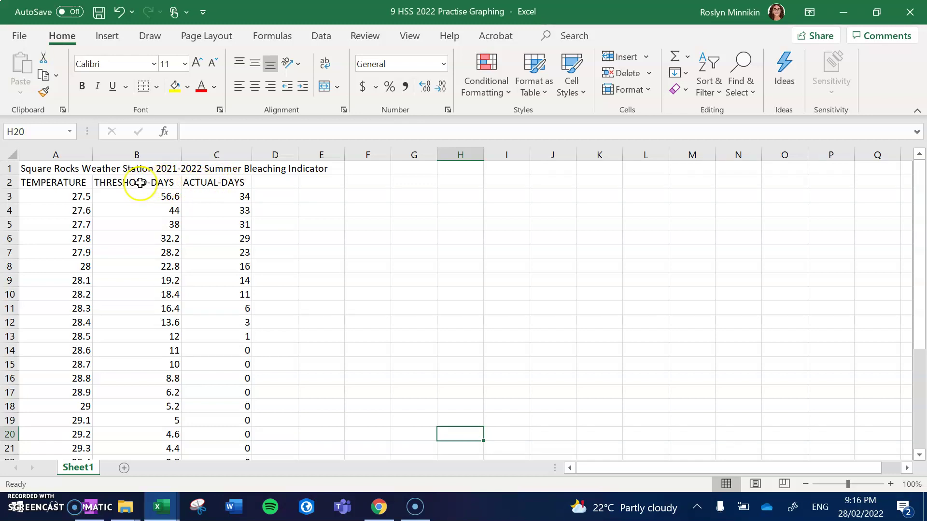
Step: Insert a Line with Markers chart of the THRESHOLD-DAYS and ACTUAL-DAYS data in B2:C32
{"action": "left_click_drag", "start_coordinate": [140, 182], "coordinate": [217, 431]}
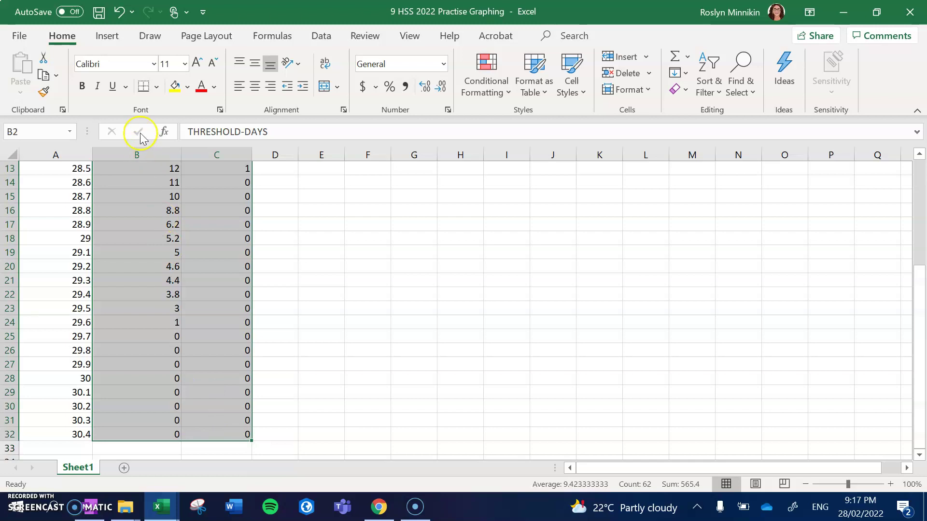
{"action": "left_click", "coordinate": [110, 37]}
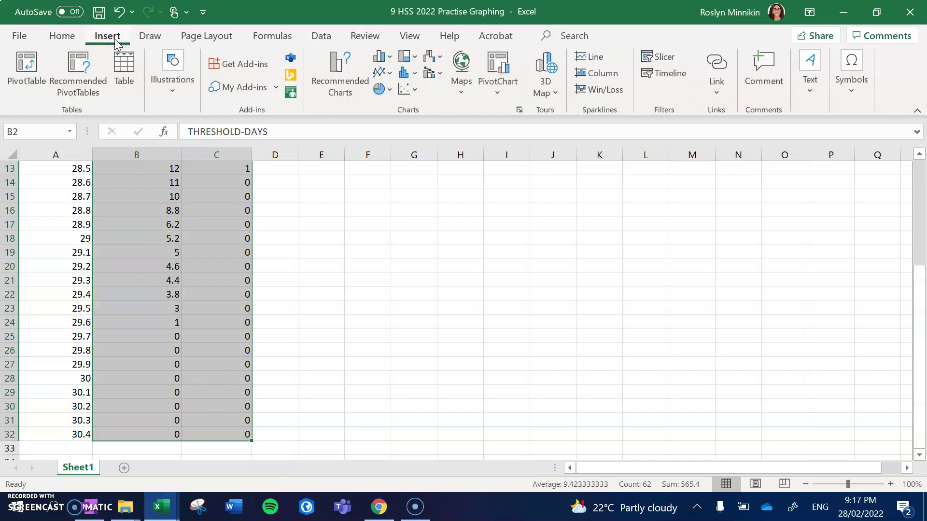
{"action": "left_click", "coordinate": [390, 73]}
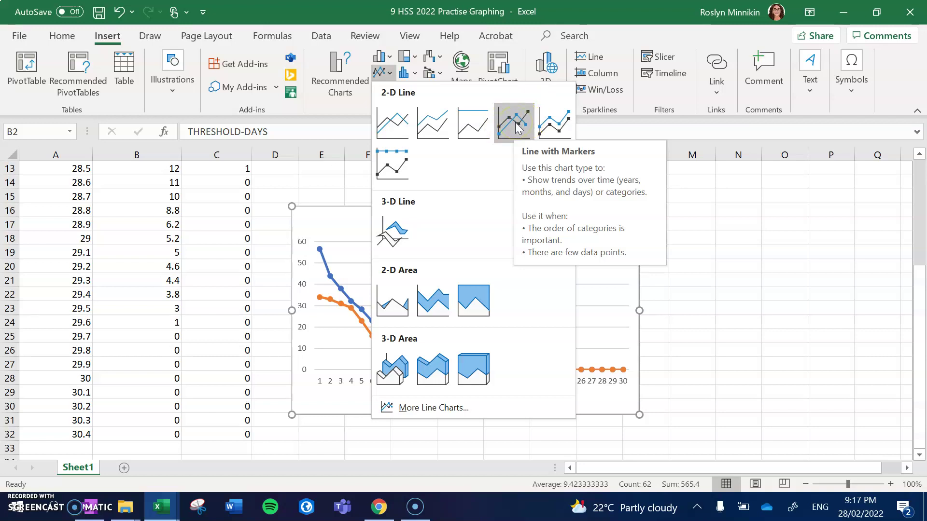
{"action": "left_click", "coordinate": [517, 124]}
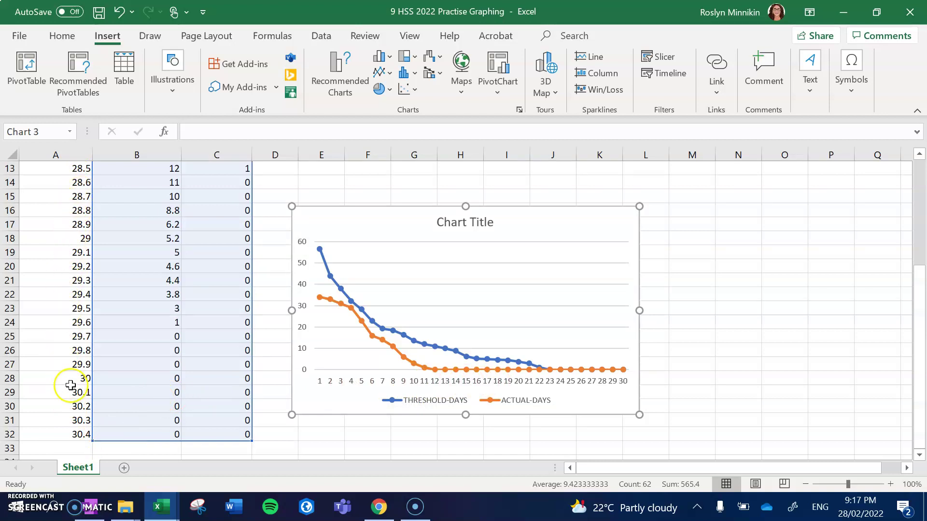
Step: Set the chart's horizontal axis labels to the column A temperatures, A3:A32, via Select Data
{"action": "right_click", "coordinate": [560, 298]}
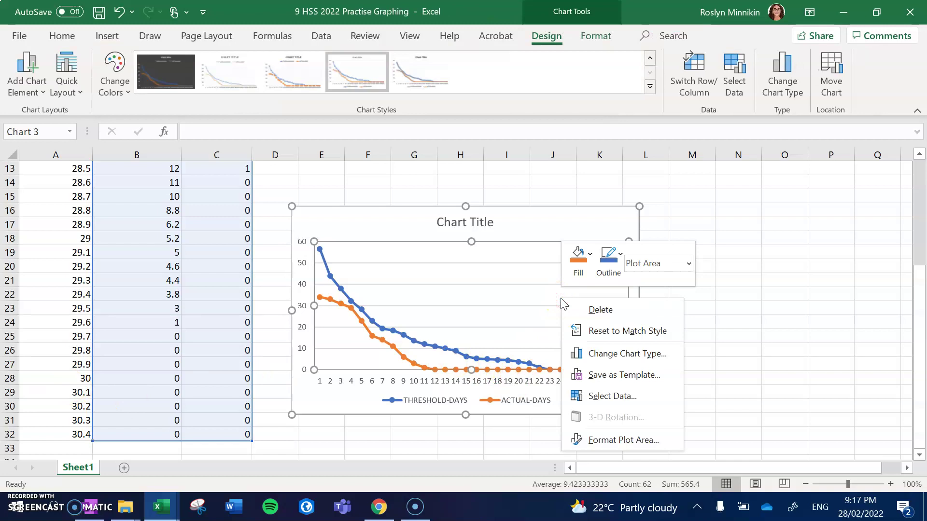
{"action": "left_click", "coordinate": [610, 397]}
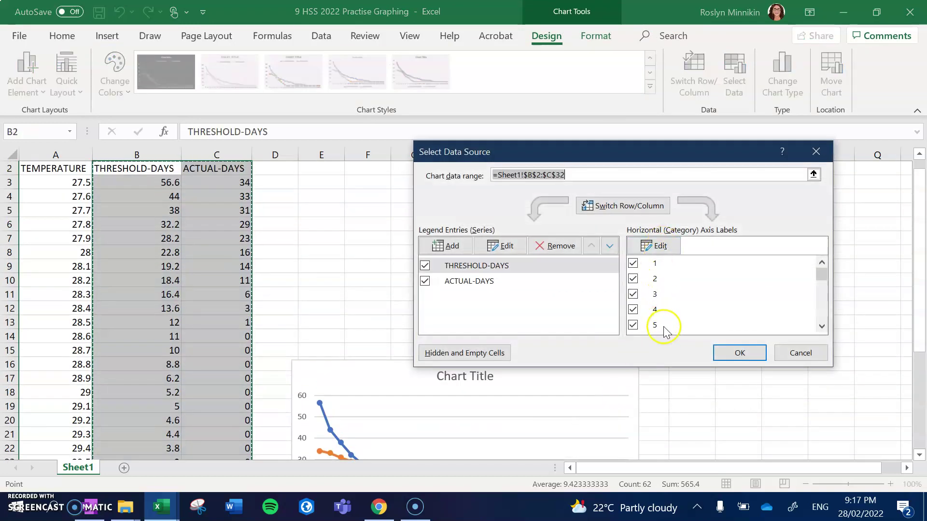
{"action": "left_click", "coordinate": [820, 327]}
{"action": "left_click", "coordinate": [820, 327]}
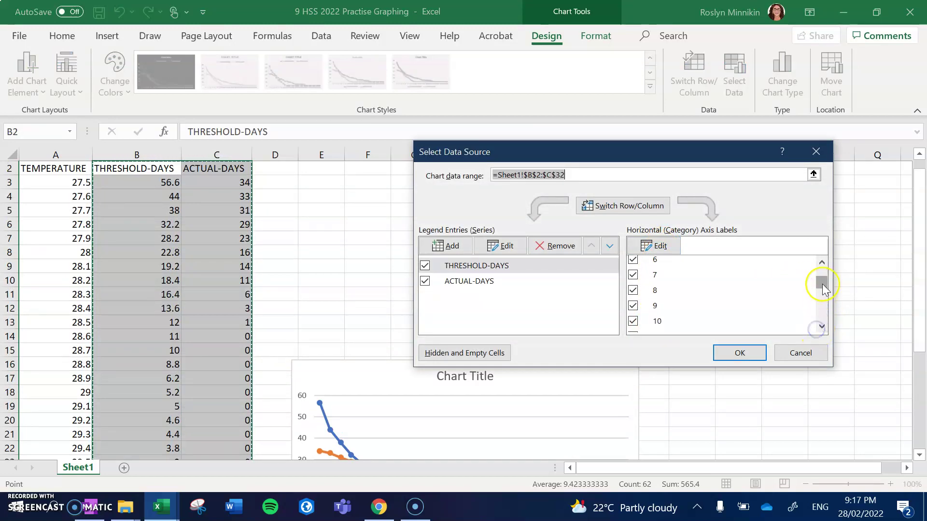
{"action": "left_click_drag", "start_coordinate": [821, 284], "coordinate": [822, 262]}
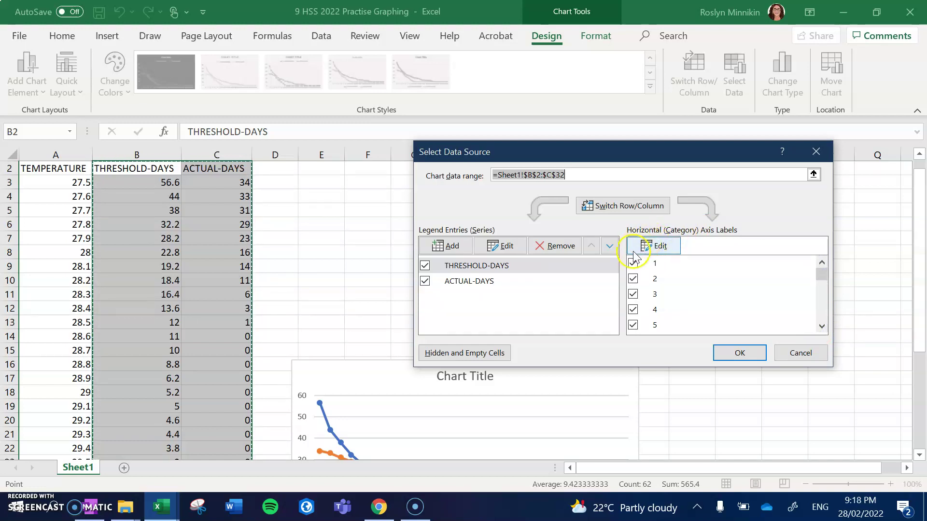
{"action": "left_click", "coordinate": [657, 247]}
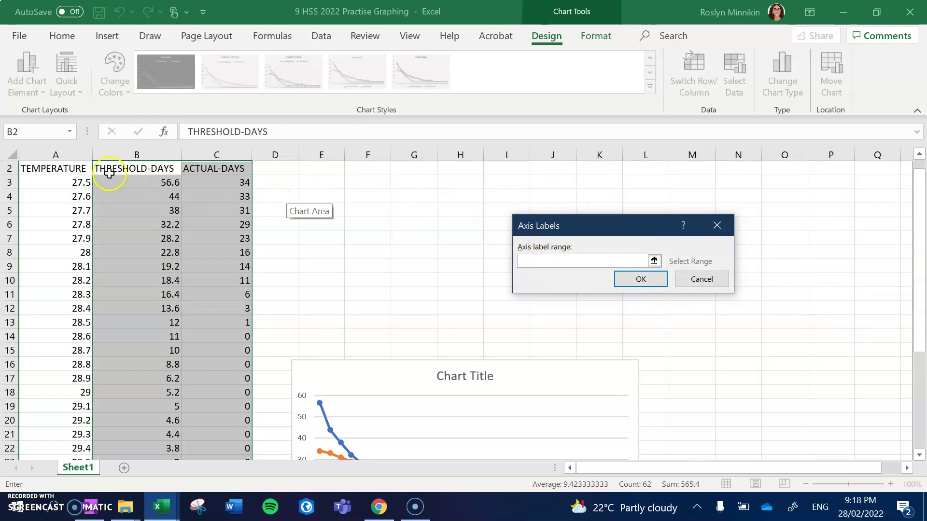
{"action": "left_click_drag", "start_coordinate": [74, 181], "coordinate": [75, 423]}
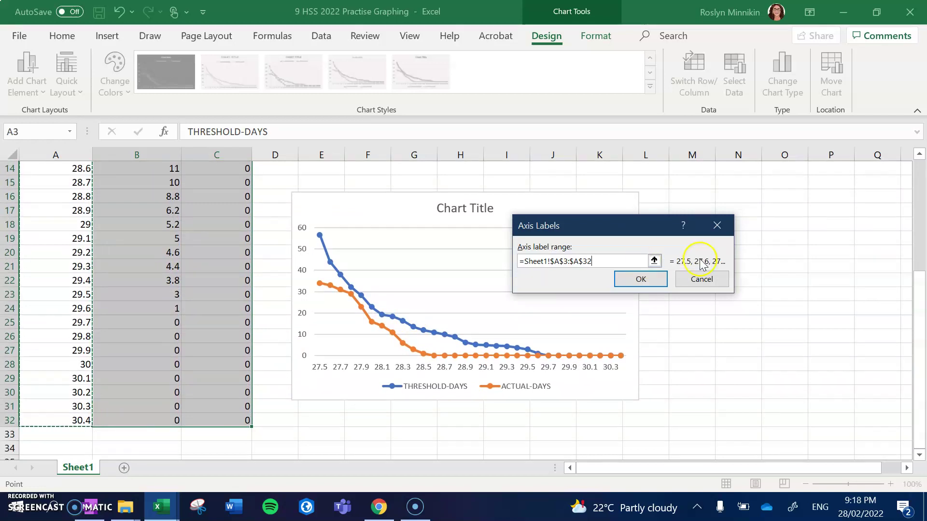
{"action": "left_click", "coordinate": [637, 281]}
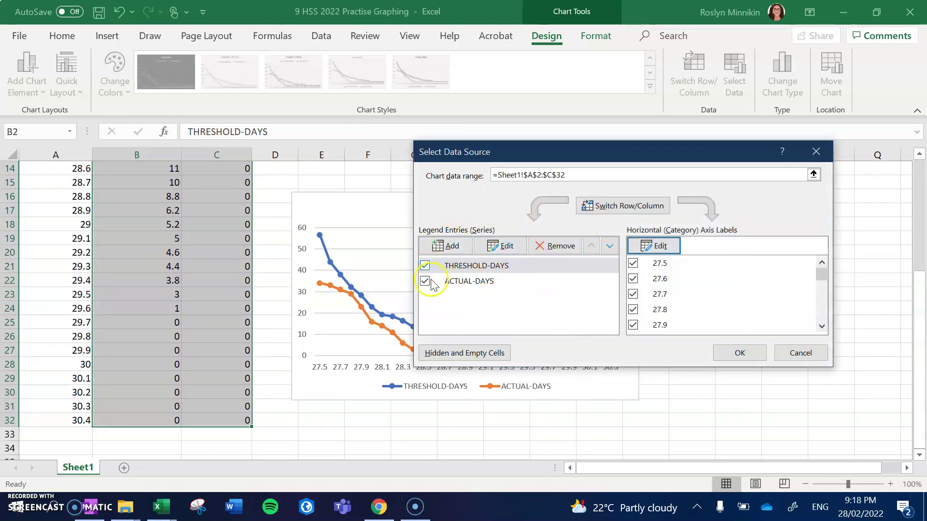
{"action": "left_click", "coordinate": [740, 353]}
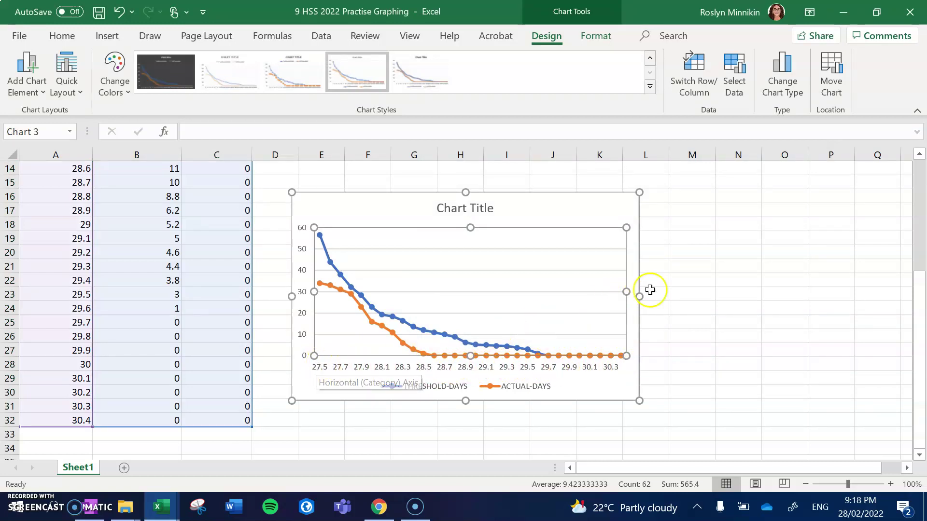
Step: Stretch the chart wider on both sides so each temperature label reads separately
{"action": "left_click_drag", "start_coordinate": [640, 296], "coordinate": [789, 293]}
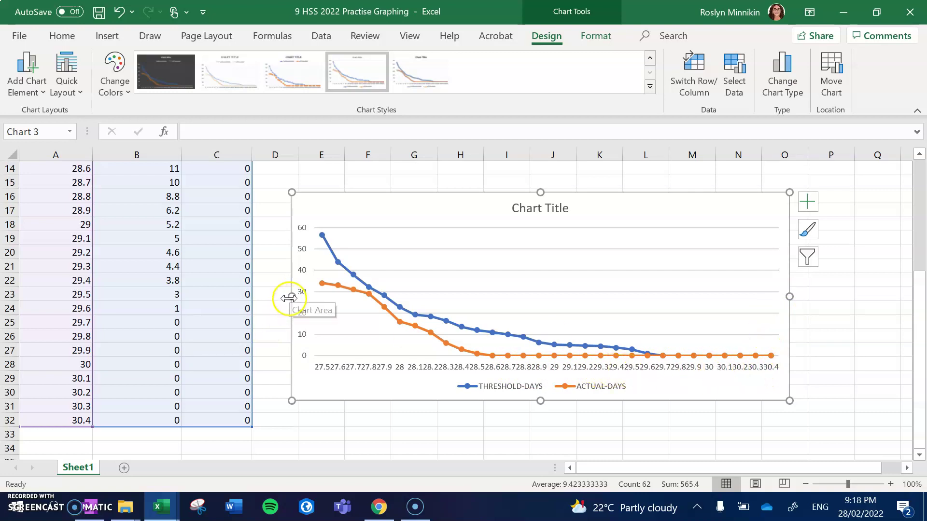
{"action": "left_click_drag", "start_coordinate": [288, 296], "coordinate": [215, 299]}
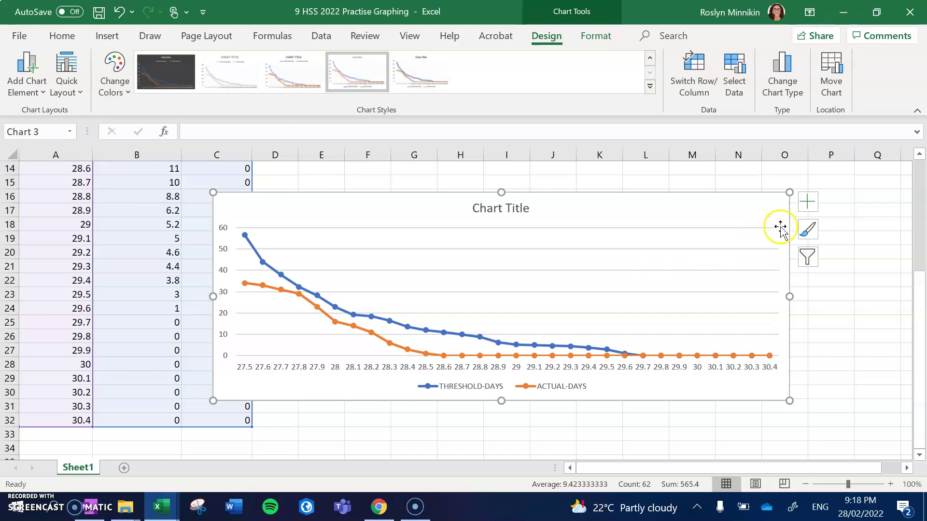
{"action": "left_click", "coordinate": [717, 369]}
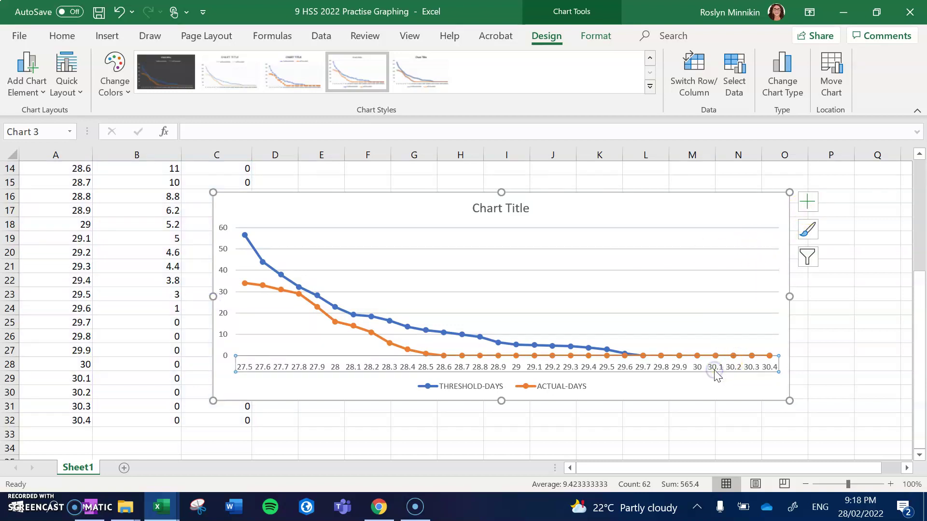
Step: Format the horizontal axis with axis position On tick marks and Outside major tick marks
{"action": "right_click", "coordinate": [715, 372]}
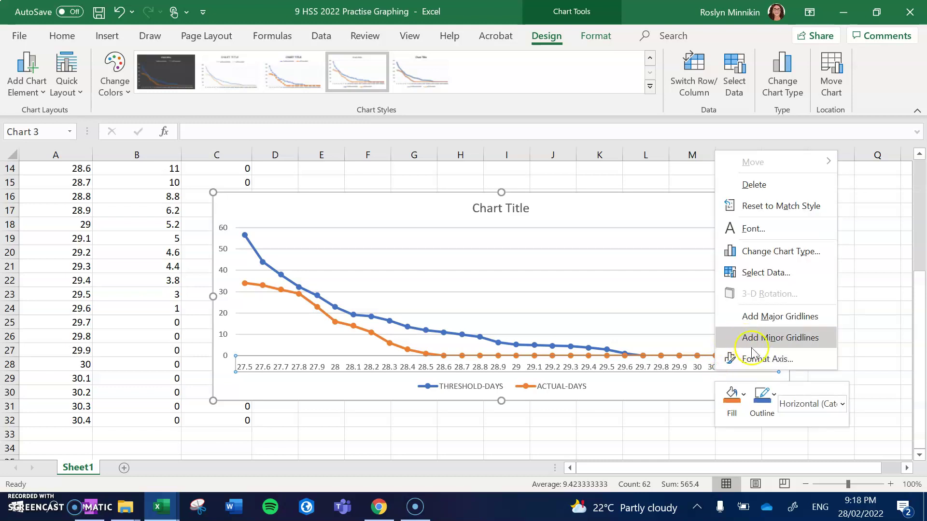
{"action": "left_click", "coordinate": [760, 361]}
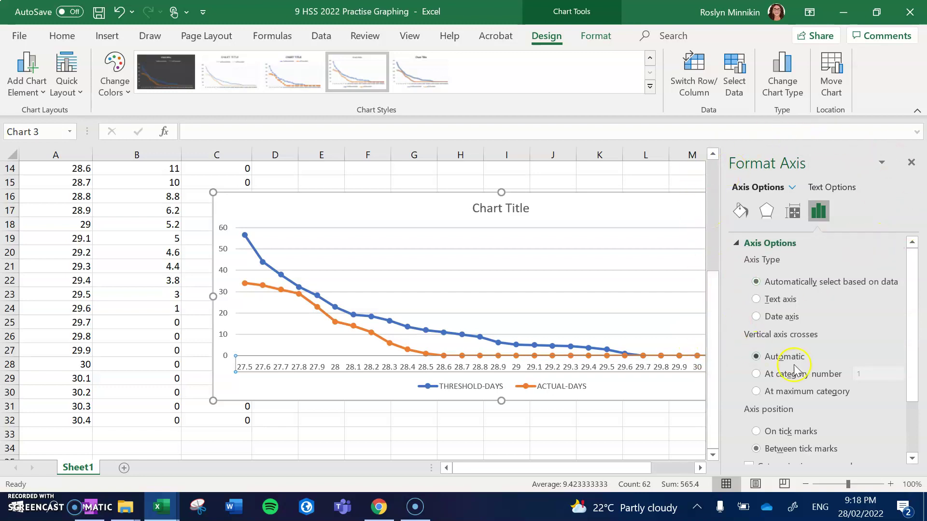
{"action": "left_click_drag", "start_coordinate": [908, 310], "coordinate": [907, 427]}
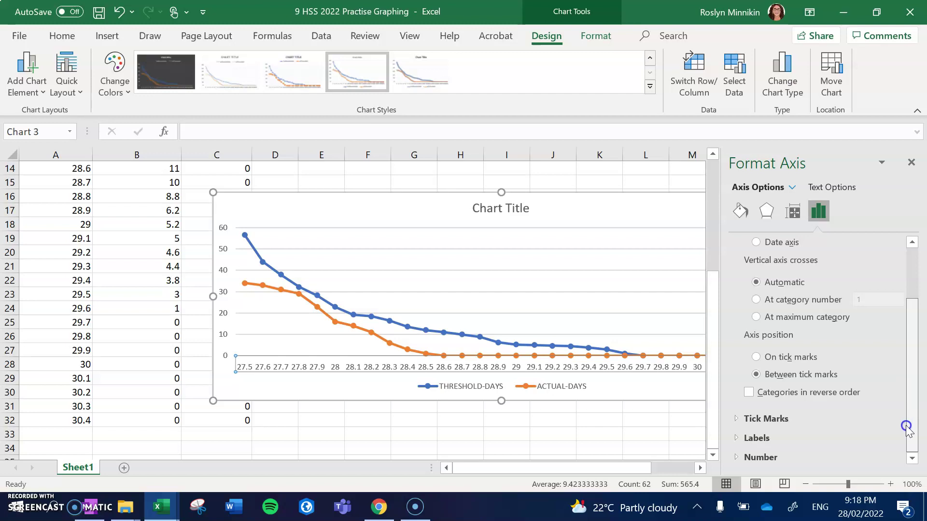
{"action": "left_click", "coordinate": [756, 358]}
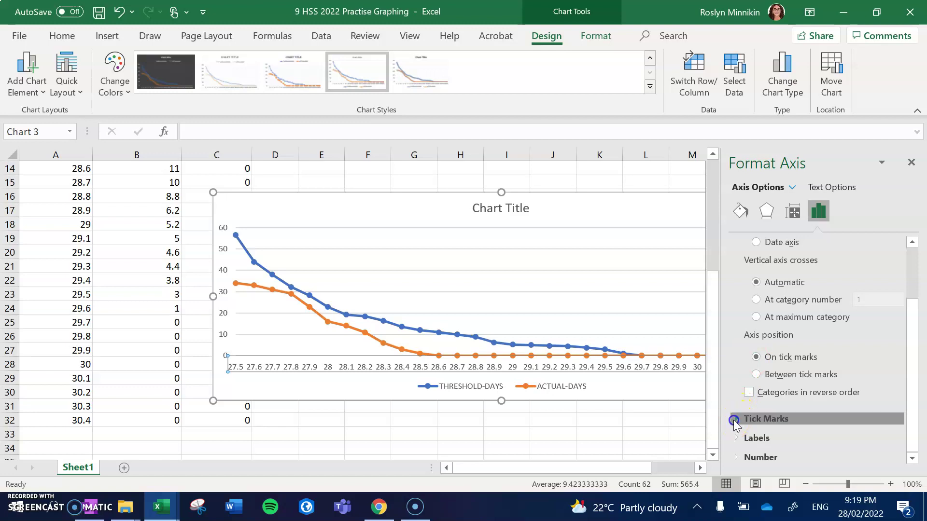
{"action": "left_click", "coordinate": [734, 421]}
{"action": "left_click_drag", "start_coordinate": [915, 373], "coordinate": [918, 432]}
{"action": "left_click", "coordinate": [897, 392]}
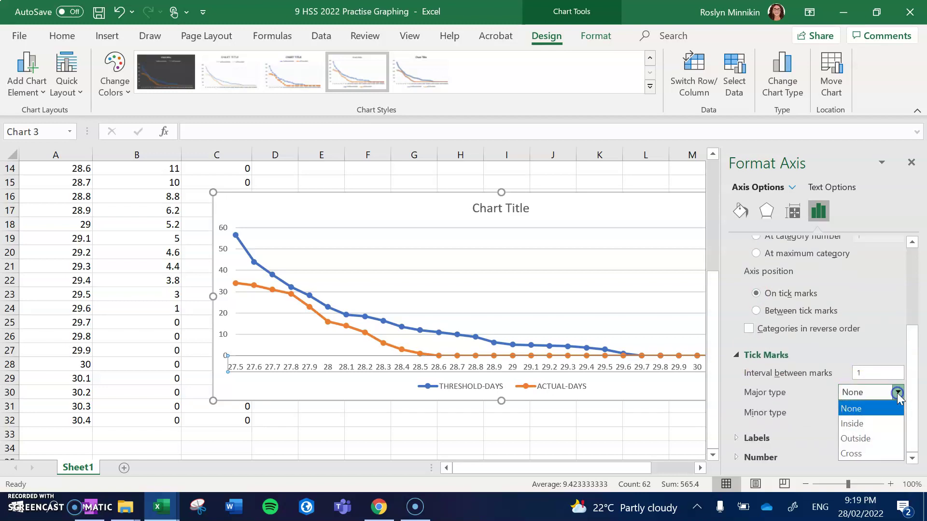
{"action": "left_click", "coordinate": [860, 438]}
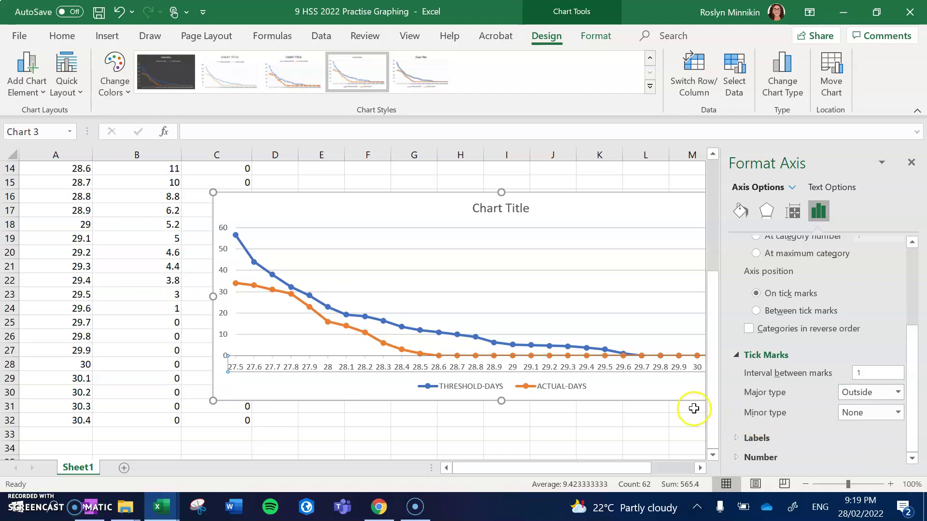
{"action": "left_click", "coordinate": [666, 406]}
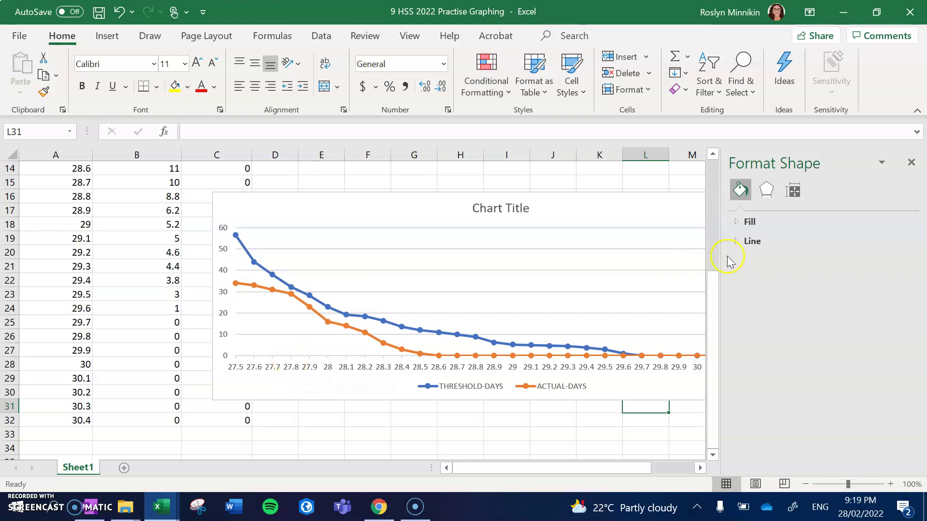
Step: Browse the Format Chart Area pane's Effects, Size & Properties and Text tabs, then close it
{"action": "left_click", "coordinate": [567, 246]}
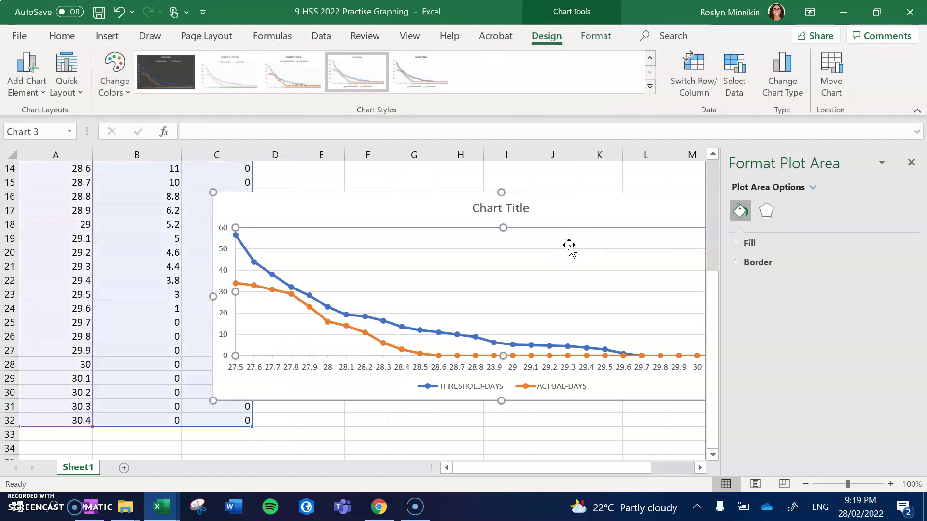
{"action": "left_click", "coordinate": [581, 210]}
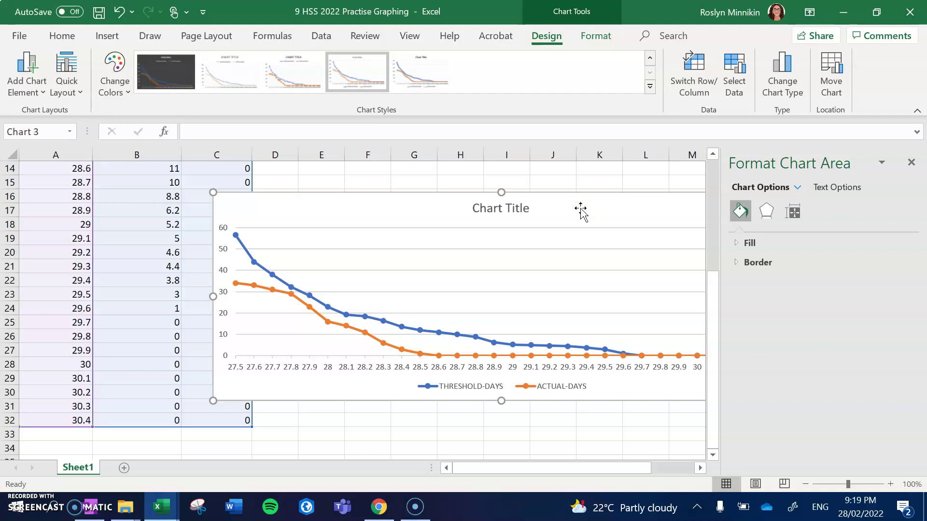
{"action": "right_click", "coordinate": [580, 209]}
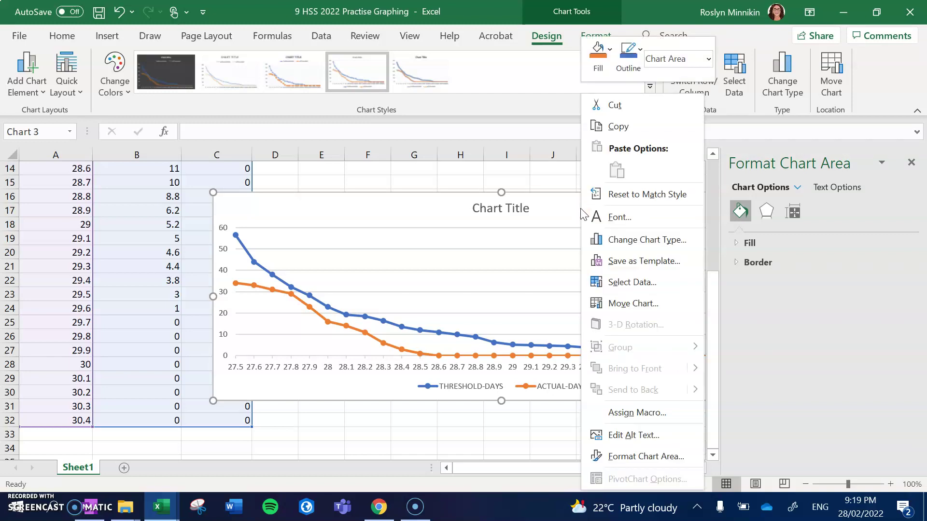
{"action": "left_click", "coordinate": [643, 458]}
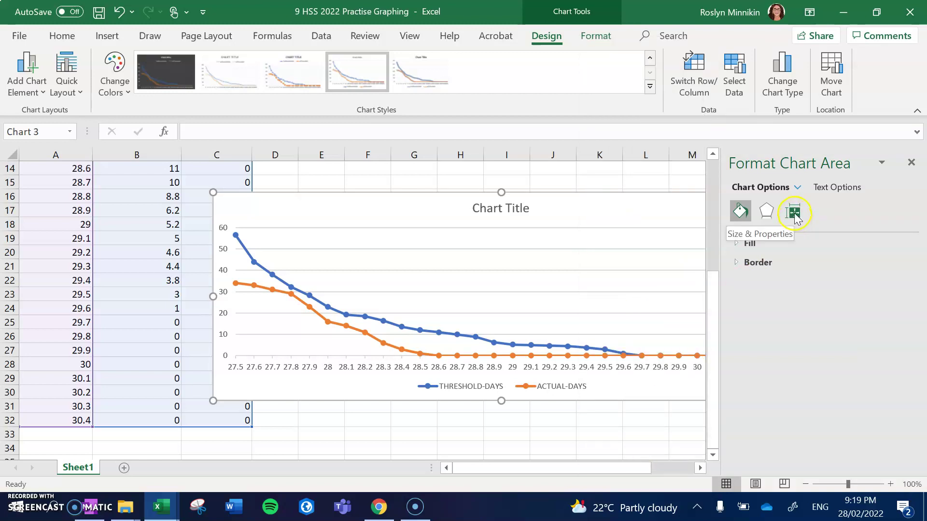
{"action": "left_click", "coordinate": [766, 211]}
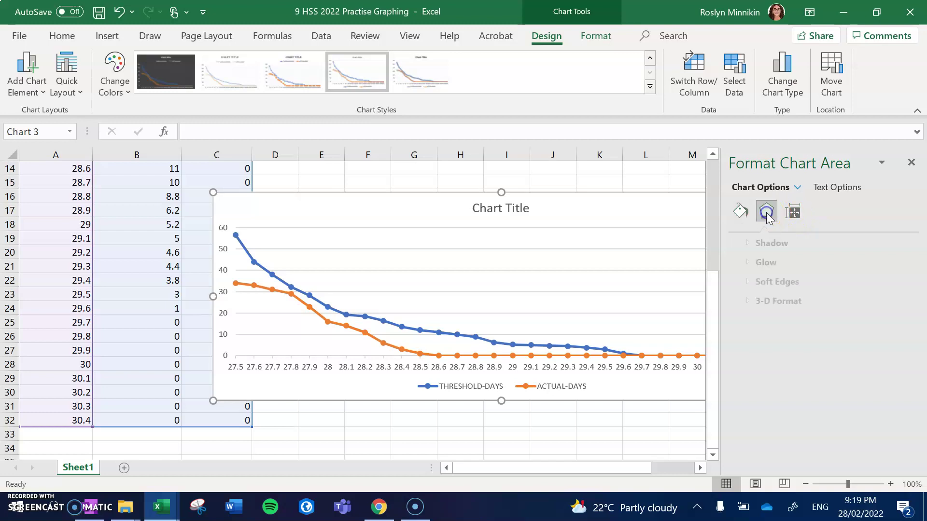
{"action": "left_click", "coordinate": [794, 213]}
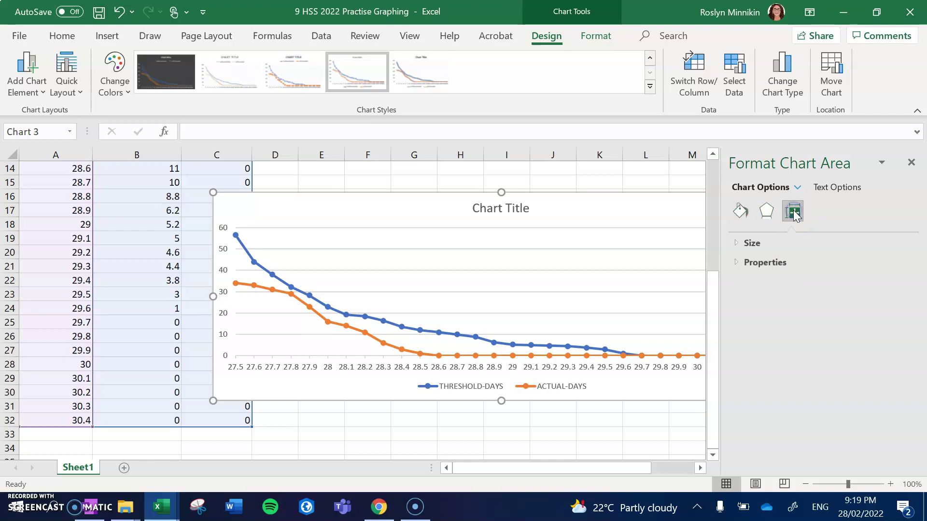
{"action": "left_click", "coordinate": [841, 188]}
{"action": "left_click", "coordinate": [906, 177]}
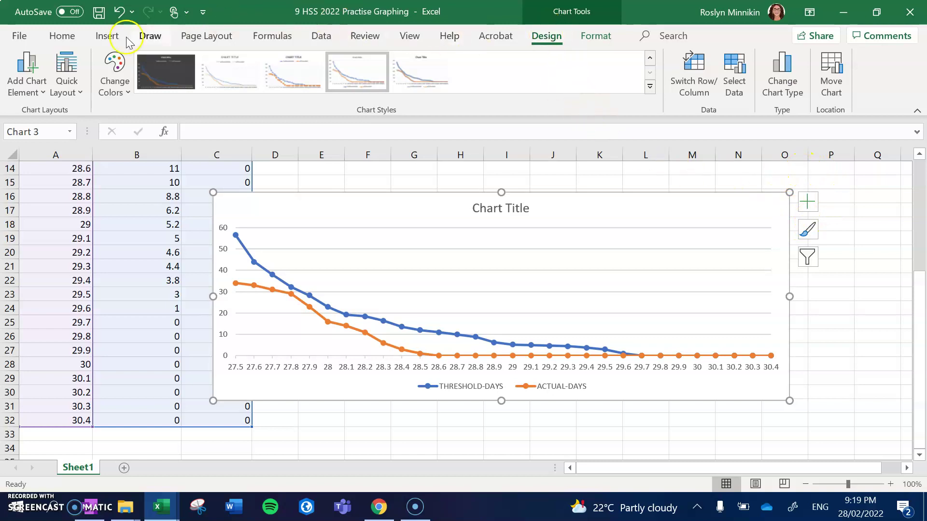
Step: Add Primary Major Vertical gridlines to the chart alongside the horizontal ones
{"action": "left_click", "coordinate": [42, 94]}
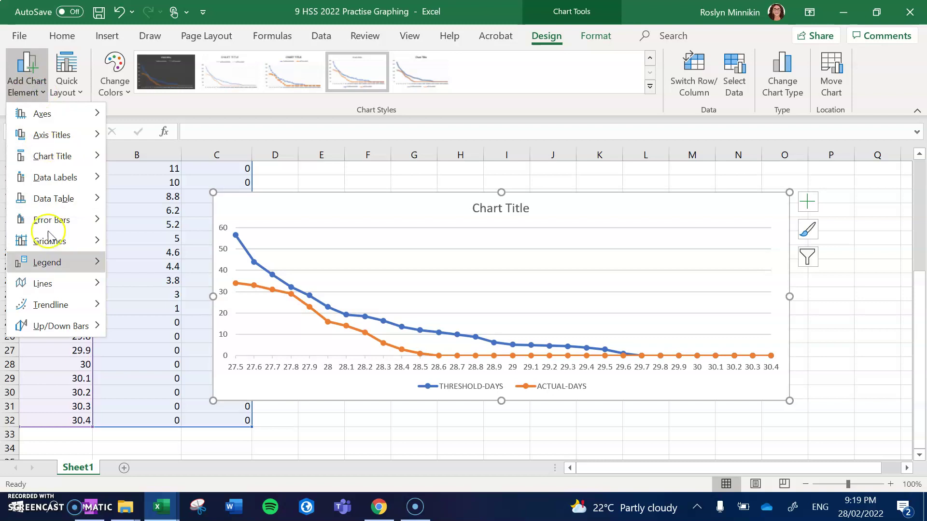
{"action": "left_click", "coordinate": [808, 203]}
{"action": "left_click", "coordinate": [807, 203]}
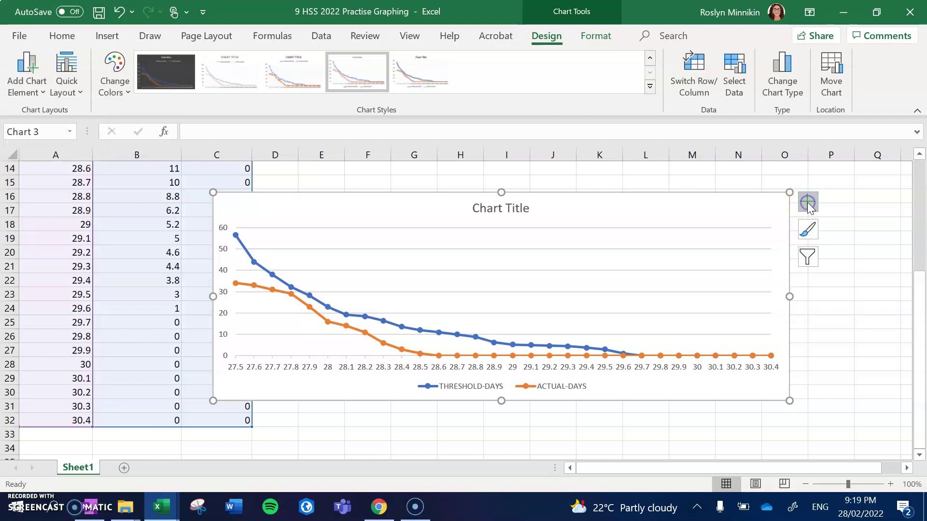
{"action": "left_click", "coordinate": [808, 203]}
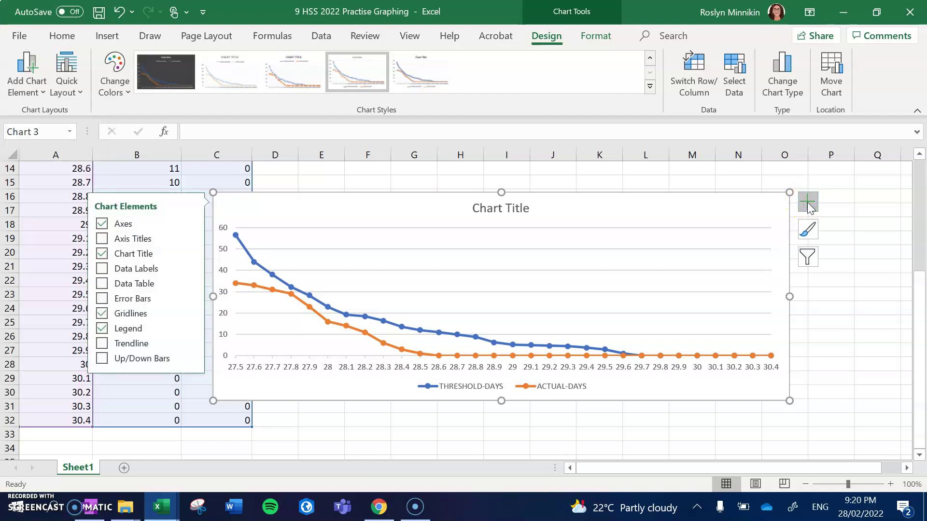
{"action": "left_click", "coordinate": [102, 314]}
{"action": "left_click", "coordinate": [101, 314]}
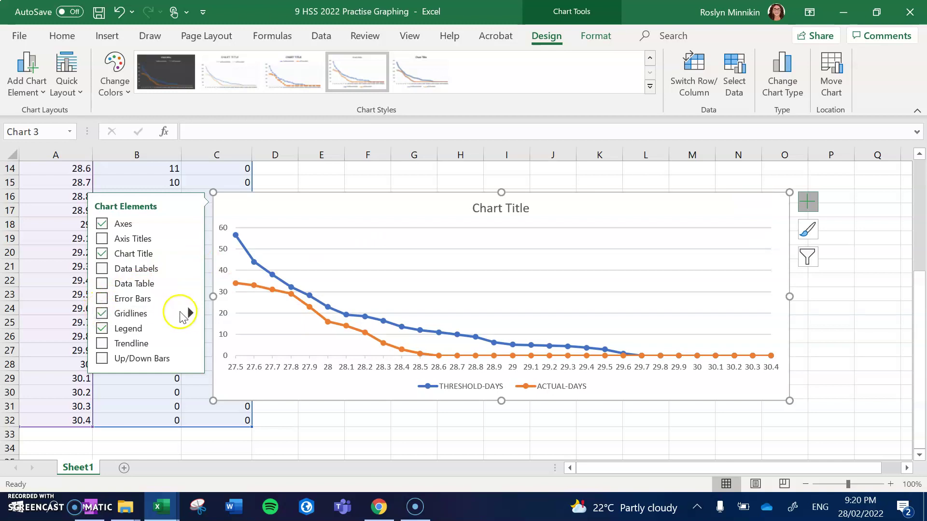
{"action": "left_click", "coordinate": [189, 314]}
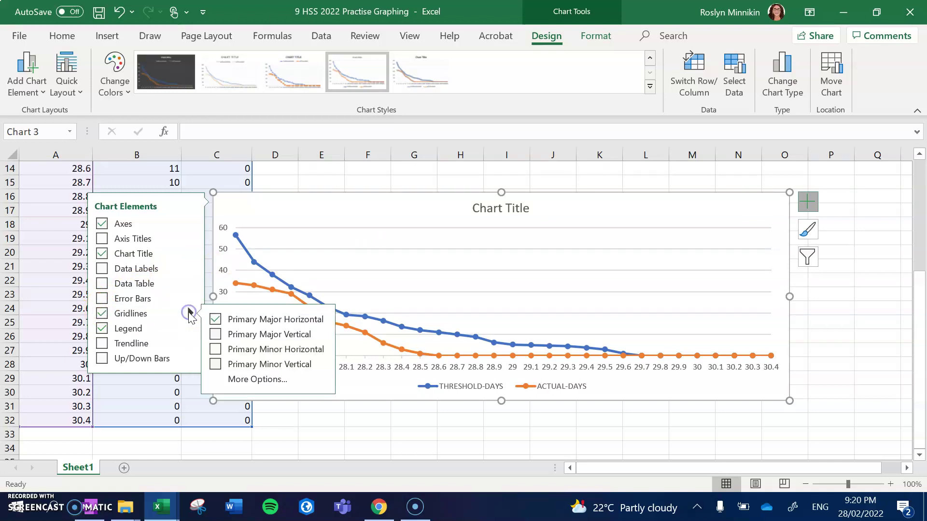
{"action": "left_click", "coordinate": [216, 335]}
{"action": "left_click", "coordinate": [216, 335]}
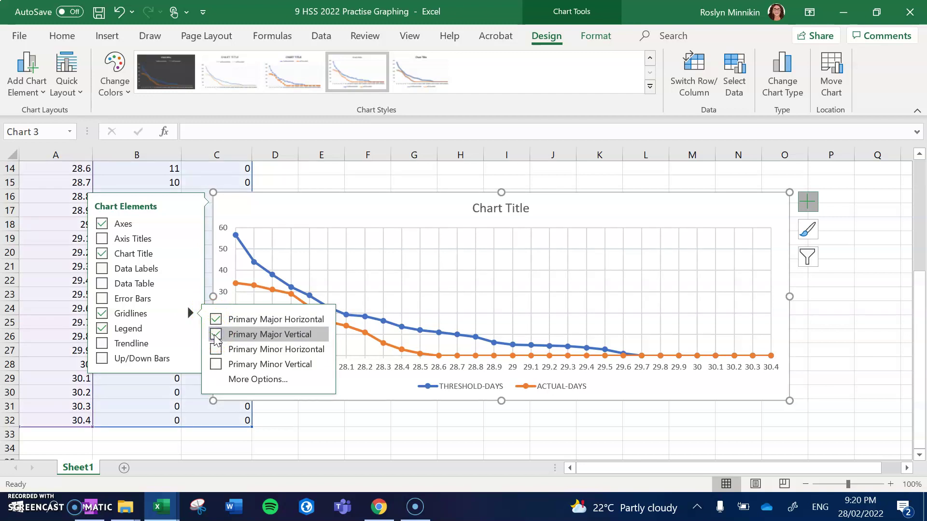
{"action": "left_click", "coordinate": [375, 430]}
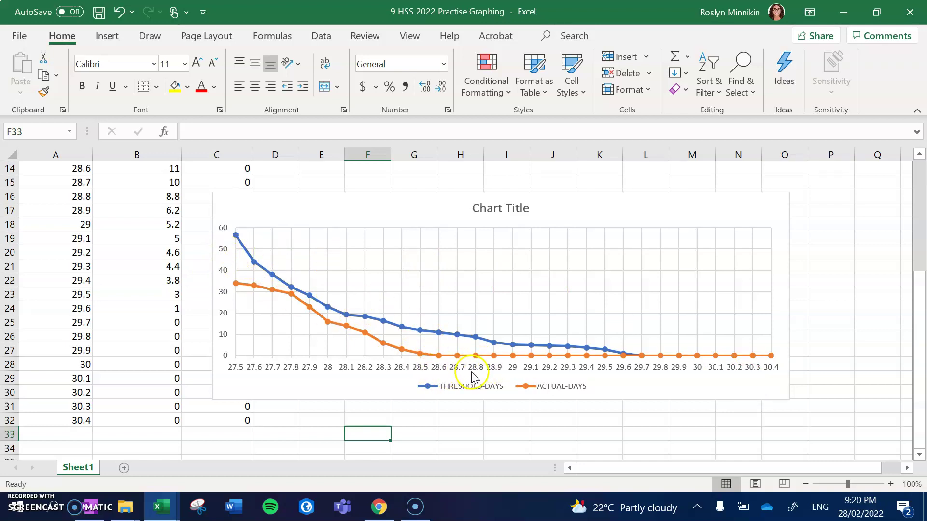
Step: Add axis titles to the chart and label the vertical axis 'No. of Days'
{"action": "left_click", "coordinate": [752, 211]}
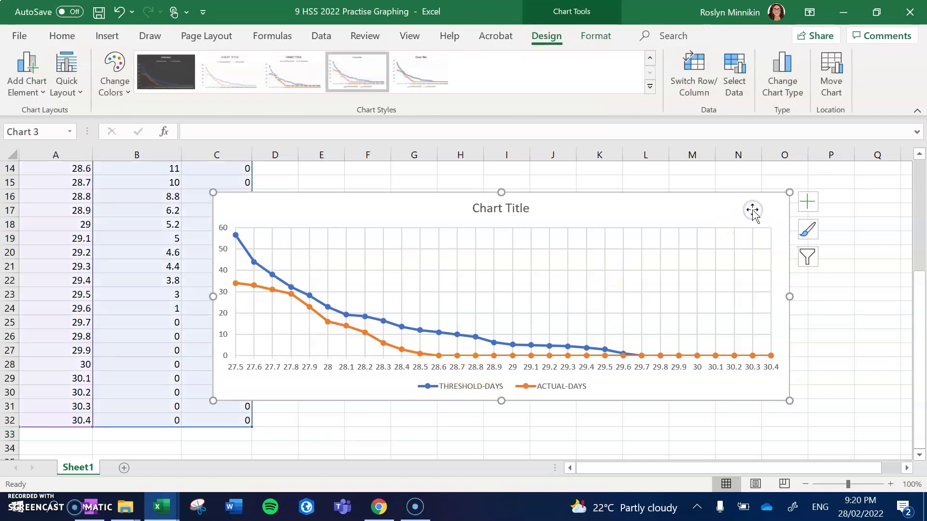
{"action": "left_click", "coordinate": [813, 205]}
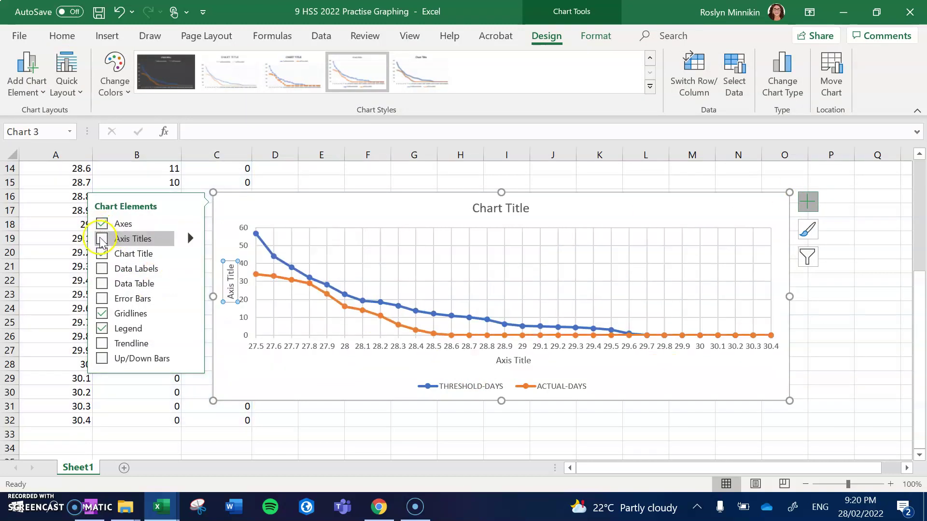
{"action": "left_click", "coordinate": [101, 240]}
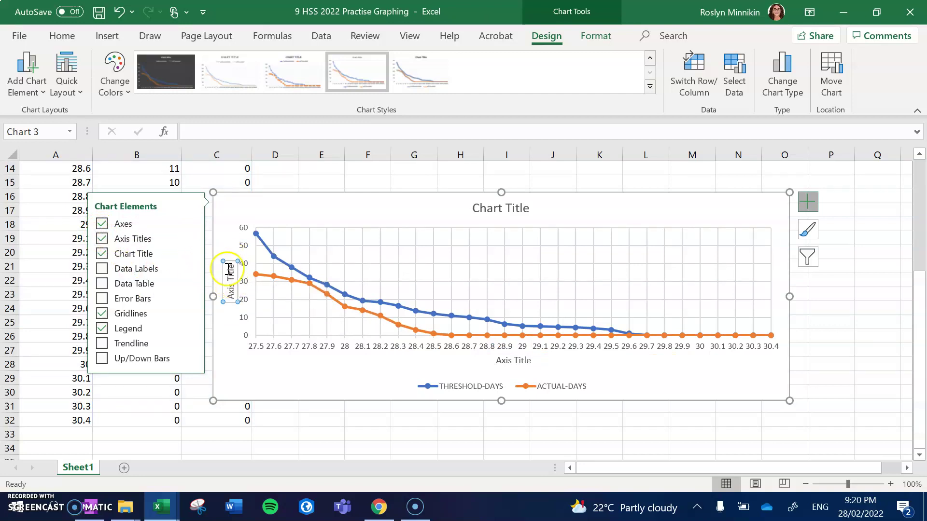
{"action": "left_click_drag", "start_coordinate": [229, 271], "coordinate": [228, 285]}
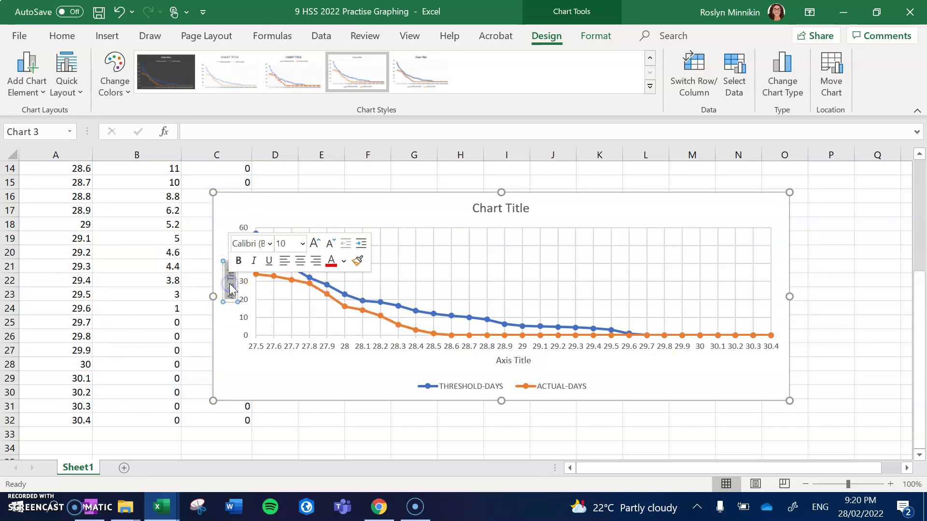
{"action": "key", "text": "BackSpace"}
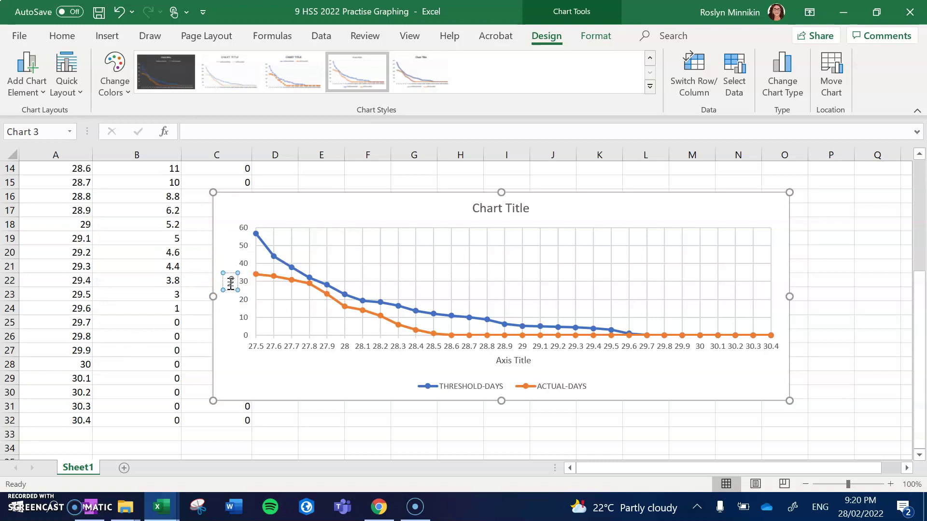
{"action": "type", "text": "Days Days"}
Step: Label the horizontal axis 'Temperature (°C)'
{"action": "left_click", "coordinate": [511, 361]}
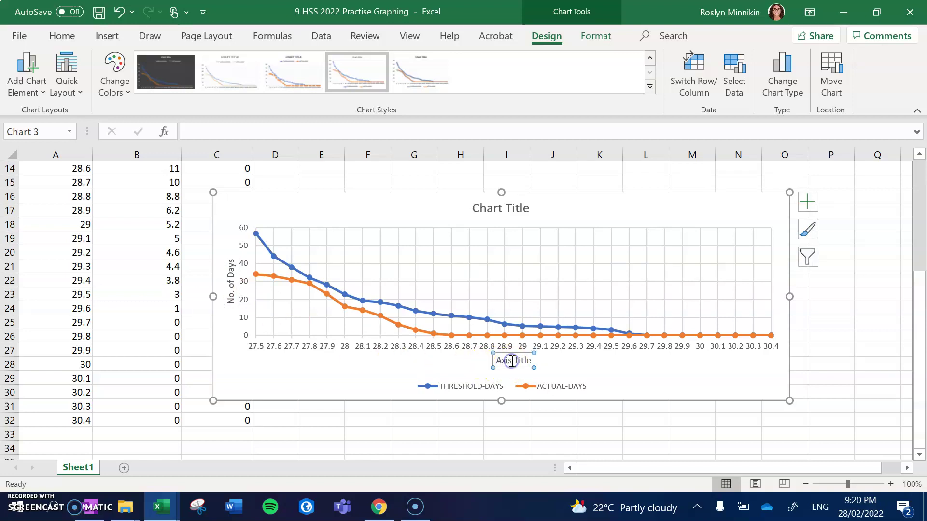
{"action": "double_click", "coordinate": [511, 362]}
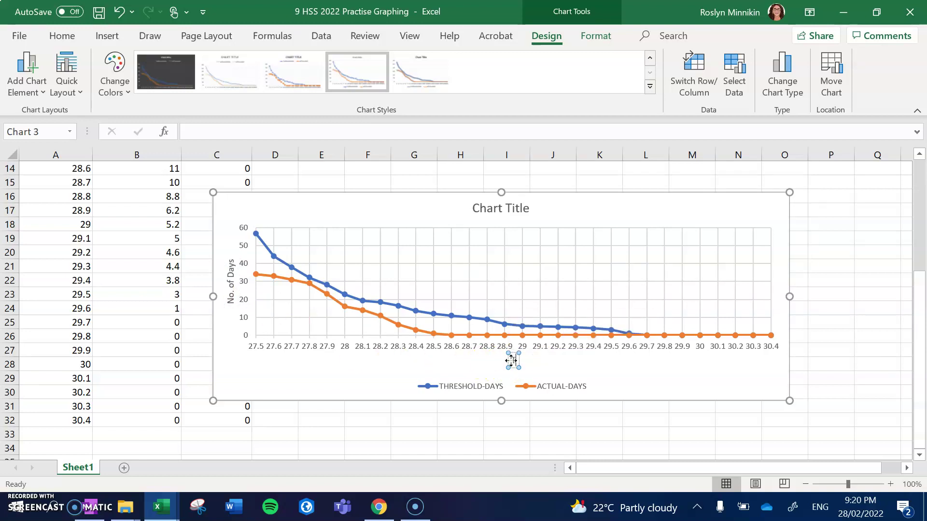
{"action": "type", "text": "Temperature ("}
{"action": "type", "text": "°C"}
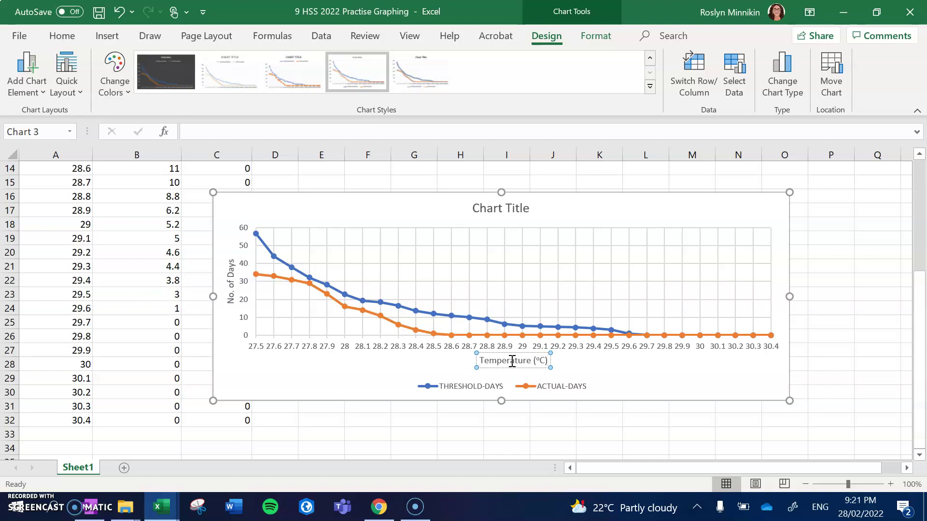
Step: Deselect the chart and scroll up to the Square Rocks Weather Station heading in row 1
{"action": "left_click", "coordinate": [692, 418]}
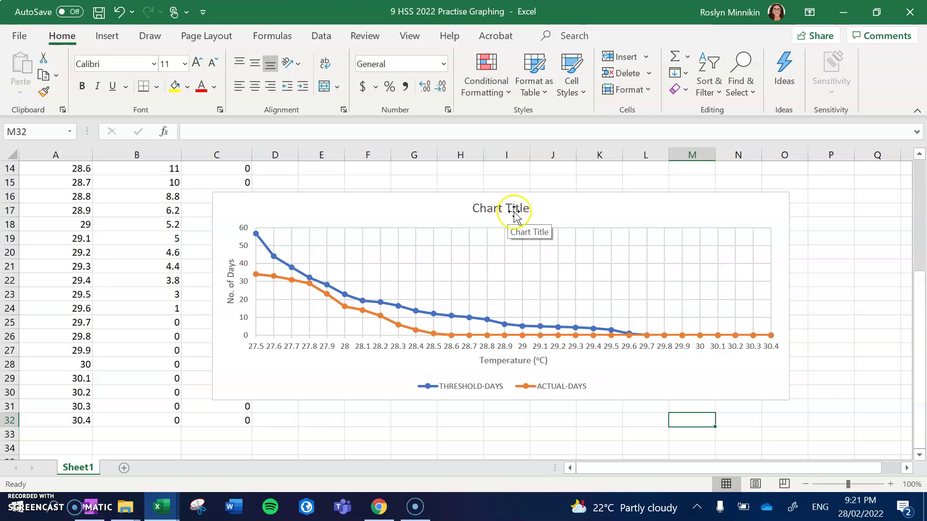
{"action": "left_click_drag", "start_coordinate": [919, 338], "coordinate": [911, 226]}
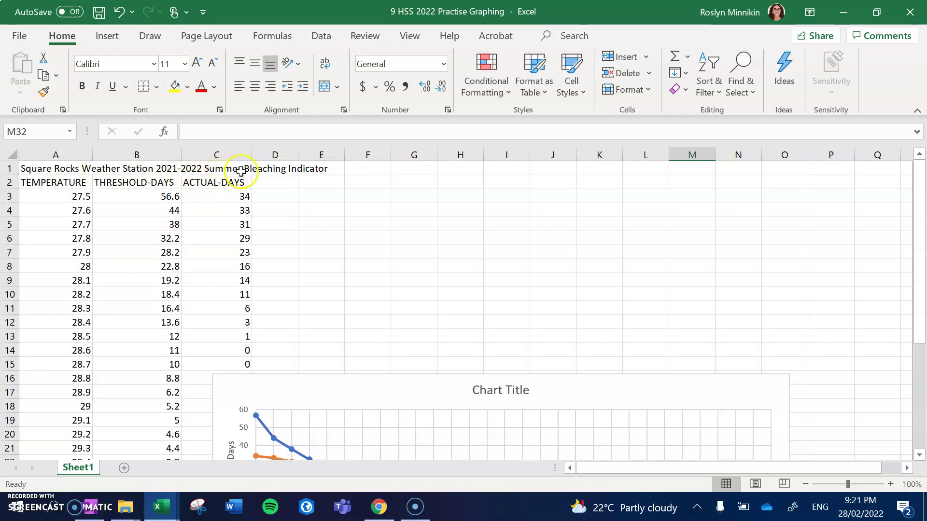
Step: Title the chart 'Square Rocks Weather Stations 2021-2022, Summer Bleaching Indicator', fixing the typo
{"action": "double_click", "coordinate": [495, 390]}
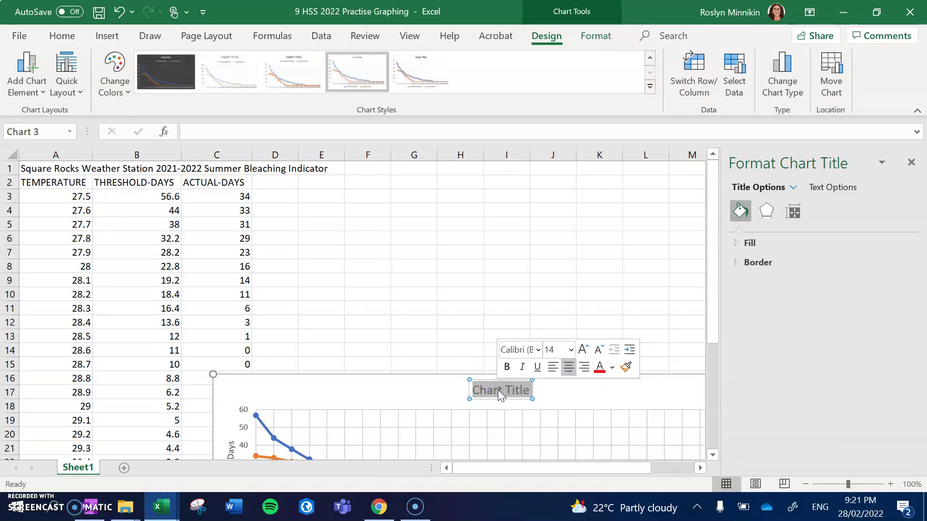
{"action": "type", "text": "Square"}
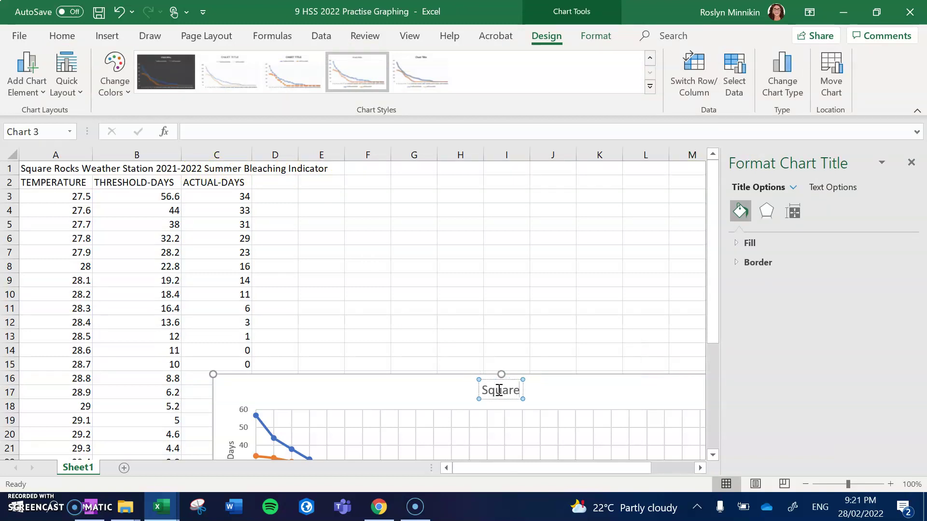
{"action": "type", "text": " Rocks"}
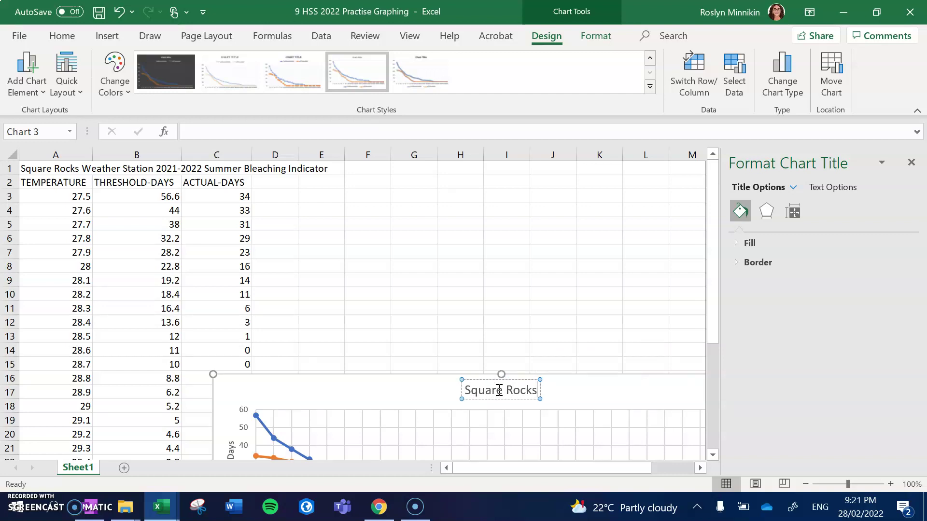
{"action": "type", "text": " Weather Stat"}
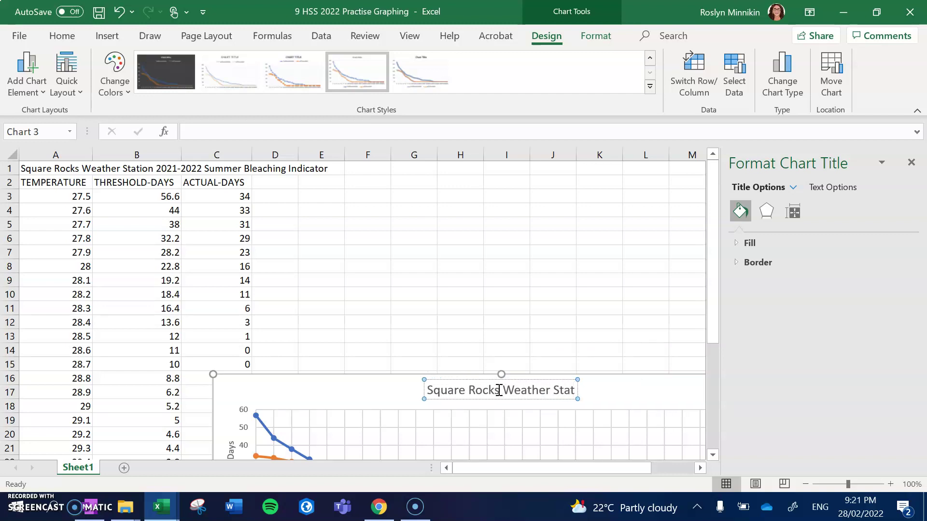
{"action": "type", "text": "ions 2021-2022"}
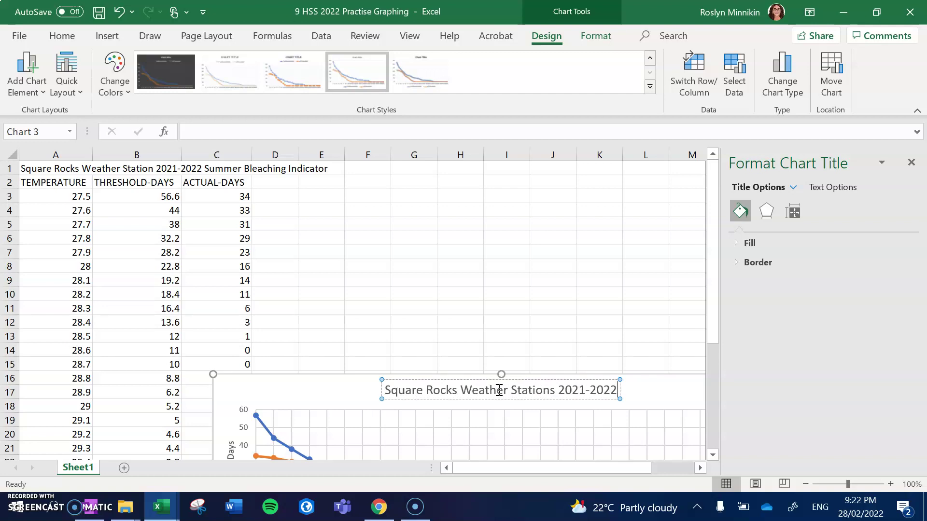
{"action": "type", "text": ", S"}
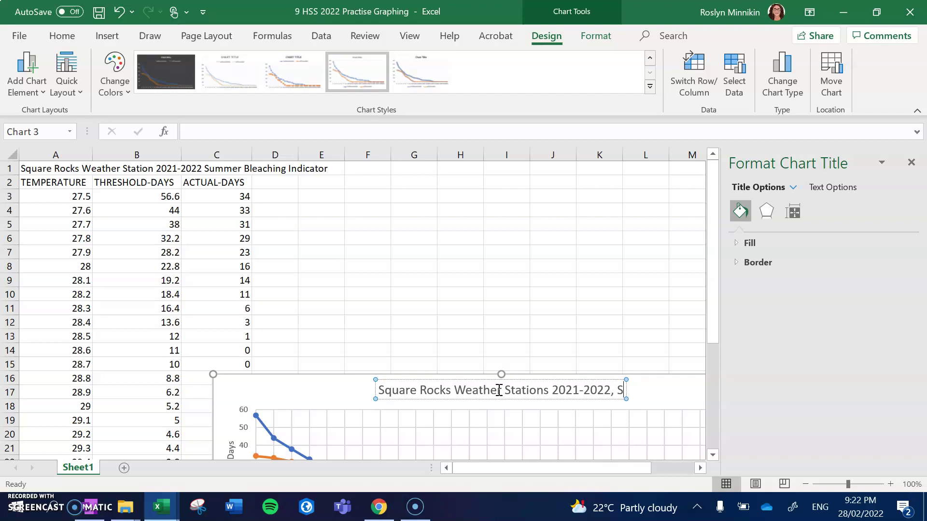
{"action": "type", "text": "ummer Bleaching Indciator"}
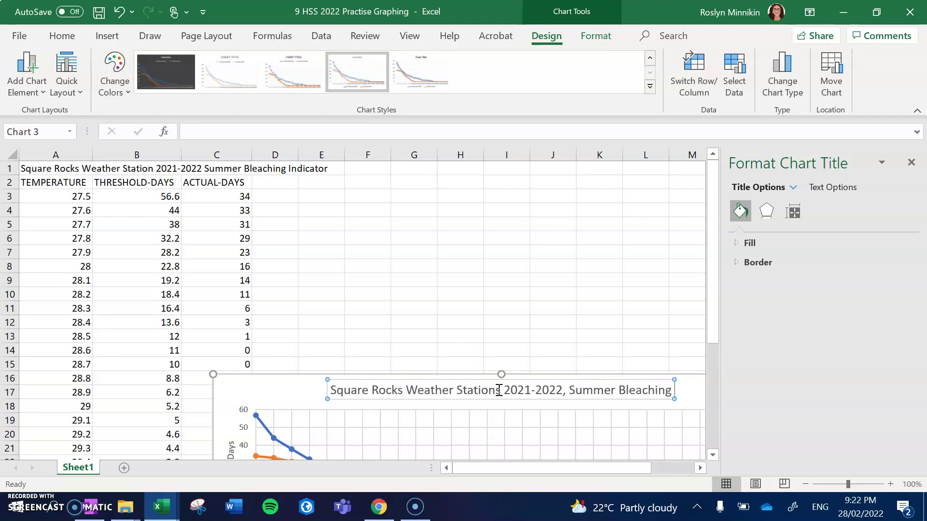
{"action": "key", "text": "BackSpace"}
{"action": "key", "text": "BackSpace"}
{"action": "key", "text": "BackSpace"}
{"action": "key", "text": "BackSpace"}
{"action": "key", "text": "BackSpace"}
{"action": "key", "text": "BackSpace"}
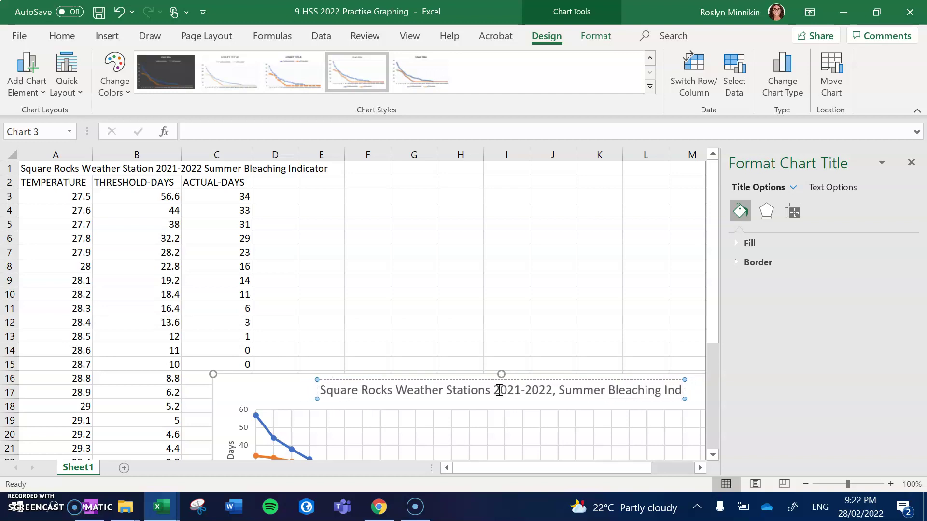
{"action": "type", "text": "icator"}
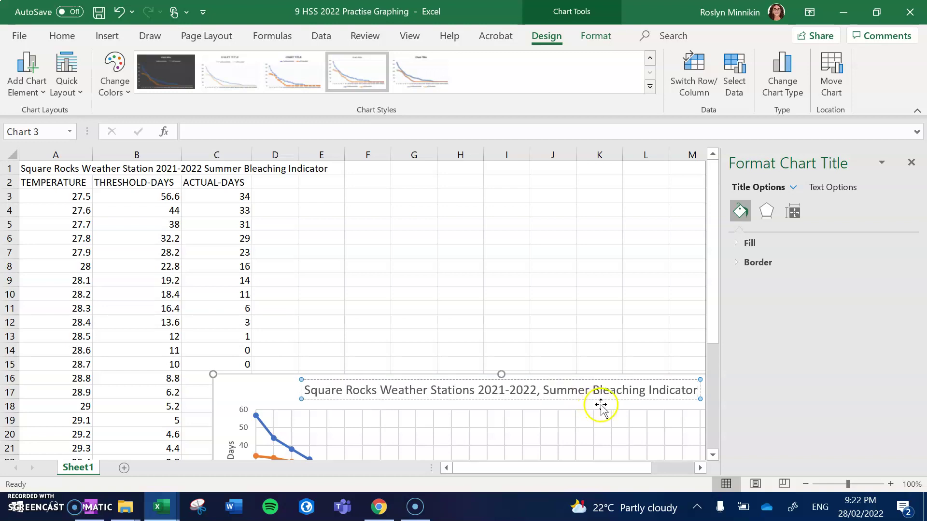
{"action": "left_click", "coordinate": [911, 163]}
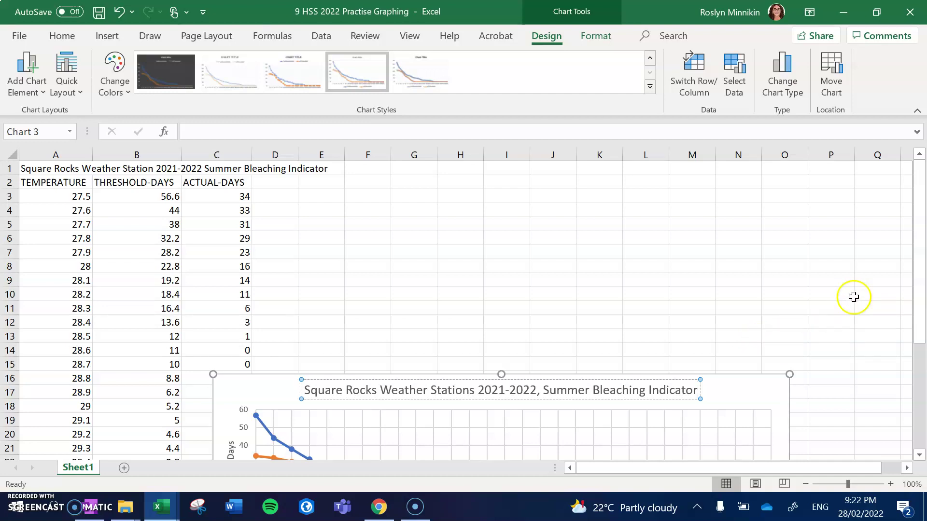
Step: Scroll down so the whole finished chart is visible
{"action": "left_click_drag", "start_coordinate": [919, 279], "coordinate": [923, 379]}
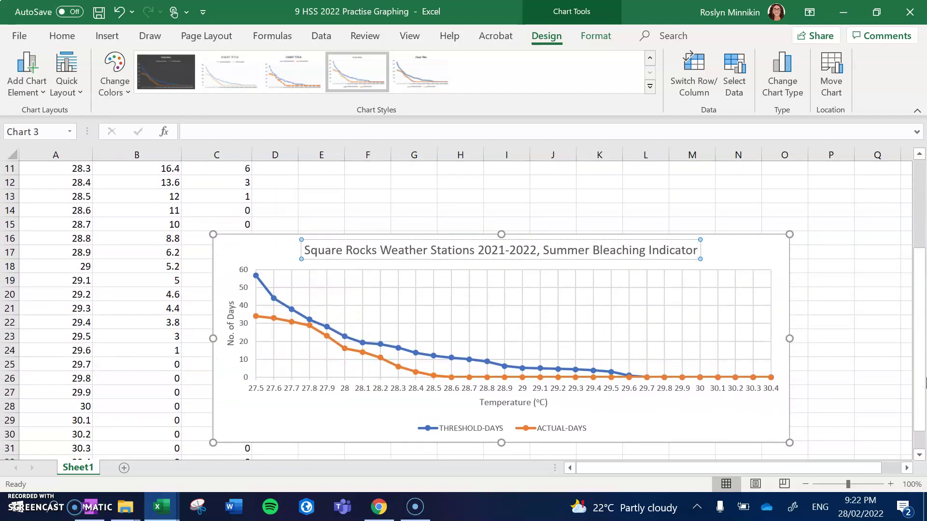